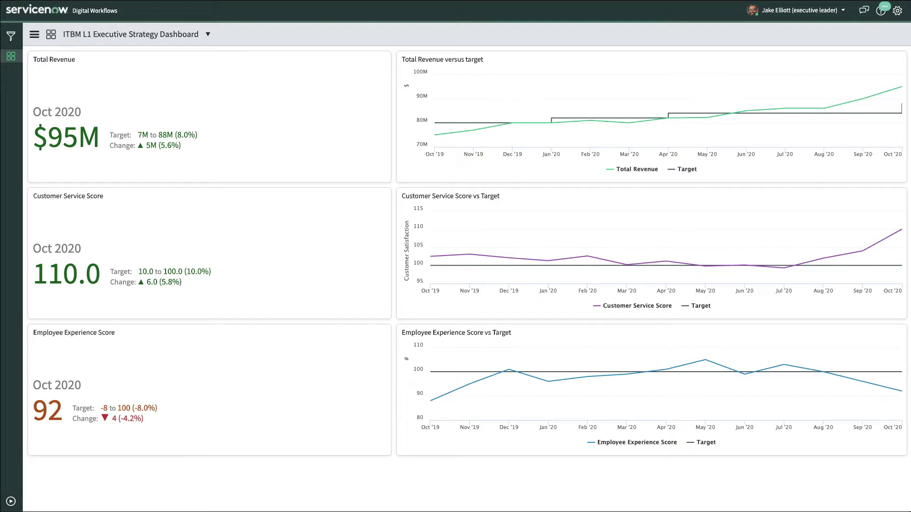
Step: Impersonate the IT finance manager to reach the Top level Investments page
mouse_move(901, 87)
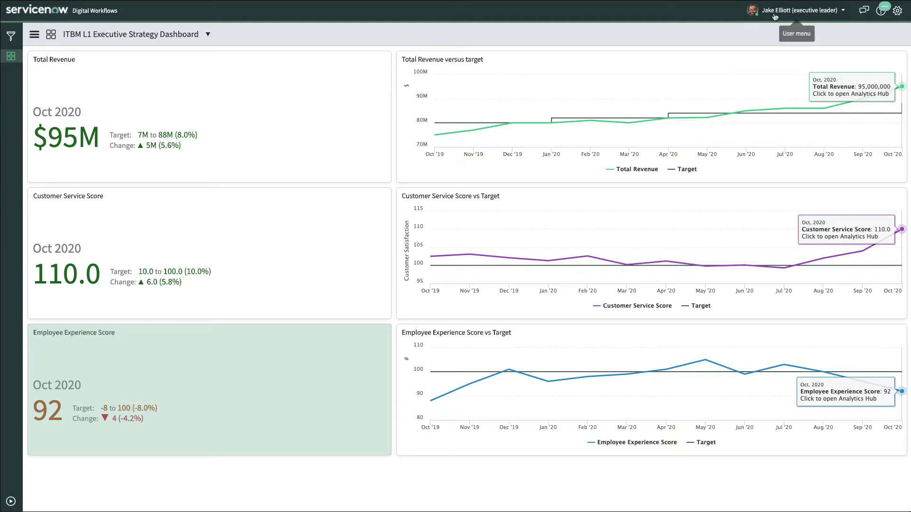
click(797, 10)
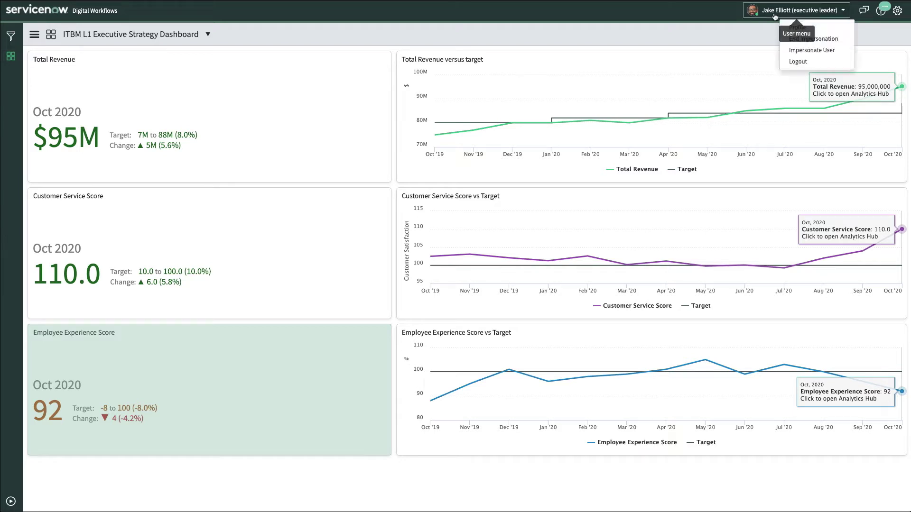
click(805, 51)
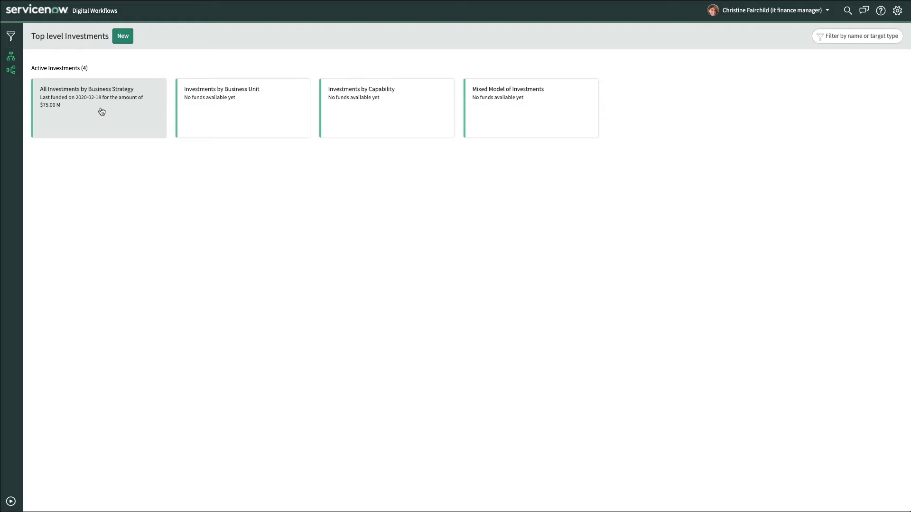
Step: Open All Investments by Business Strategy and limit the period range to end at FY20: Q1
click(101, 112)
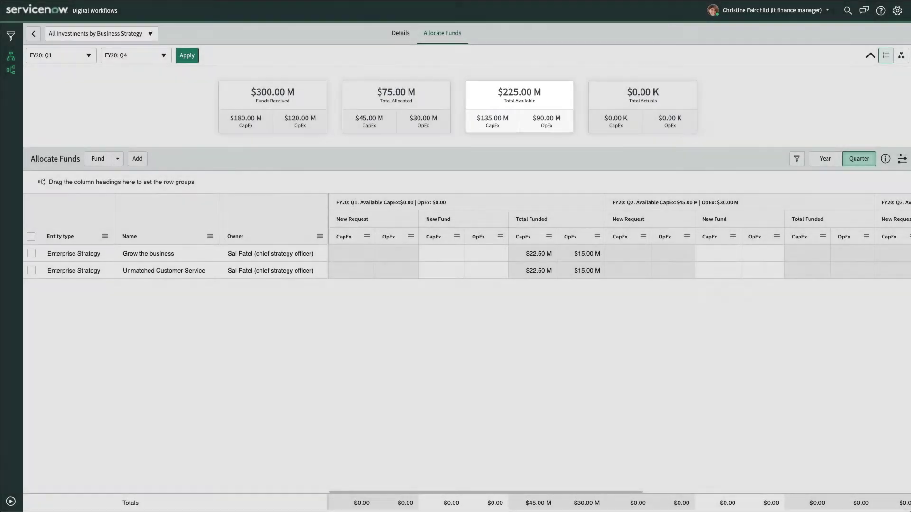
click(163, 56)
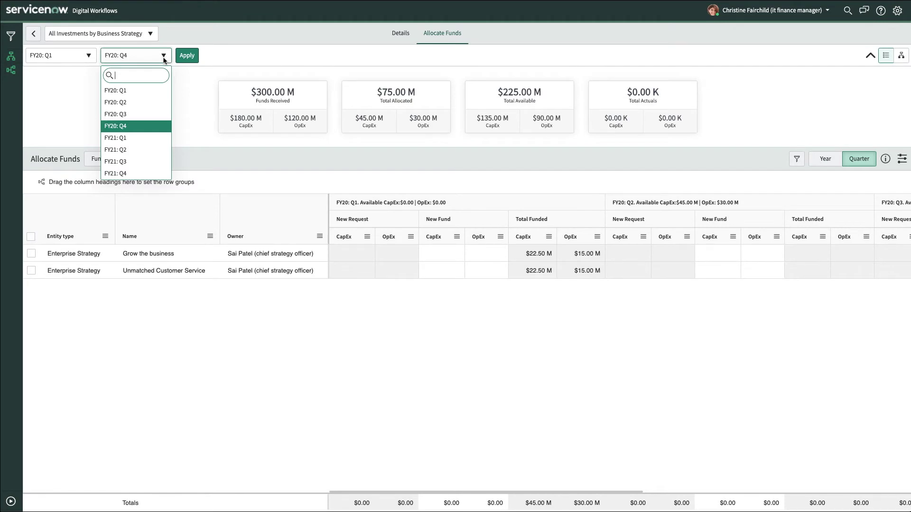
click(136, 91)
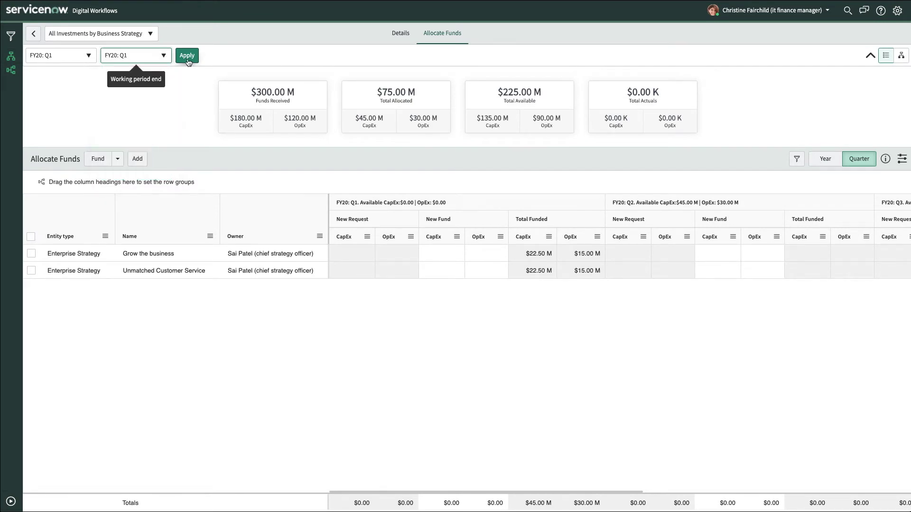
click(187, 56)
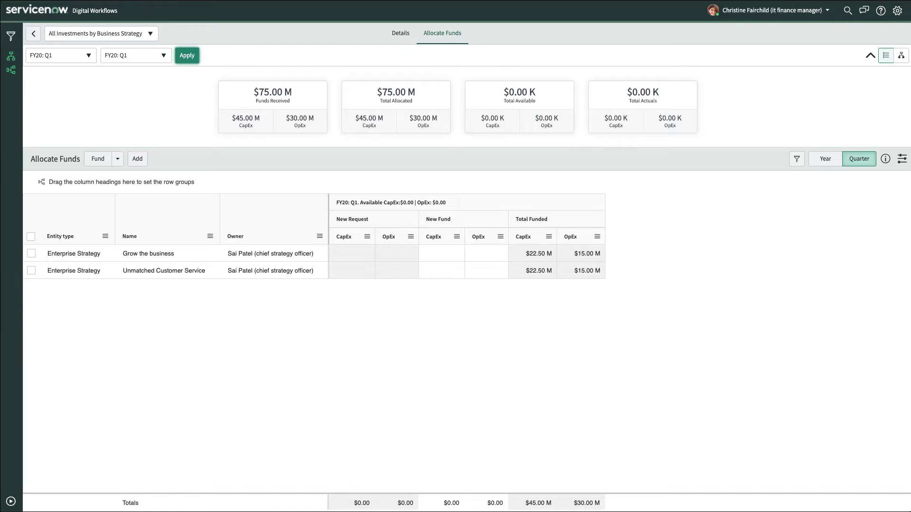
Step: Change the funding period start to FY20: Q2
click(89, 56)
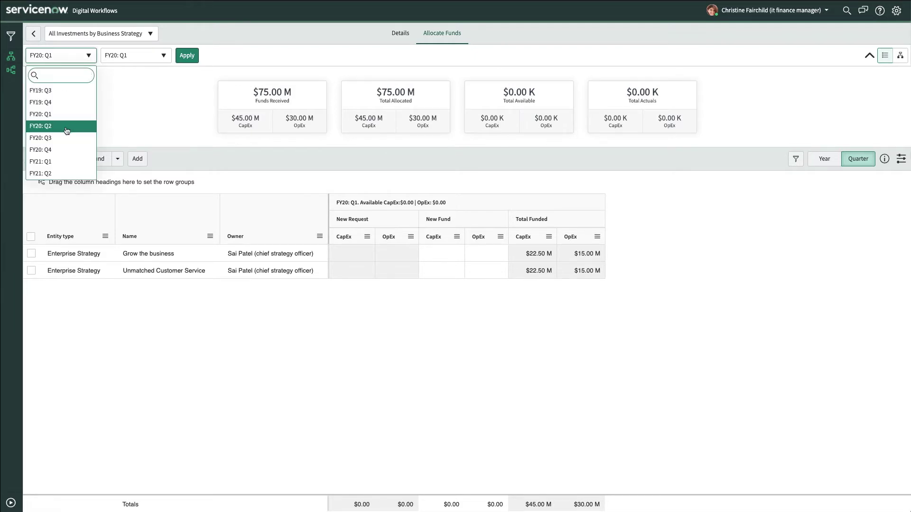
click(66, 131)
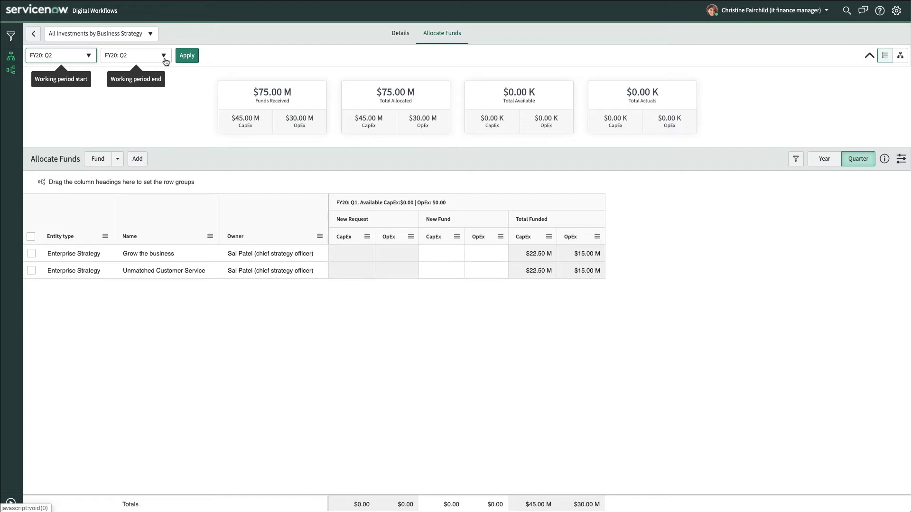
click(189, 57)
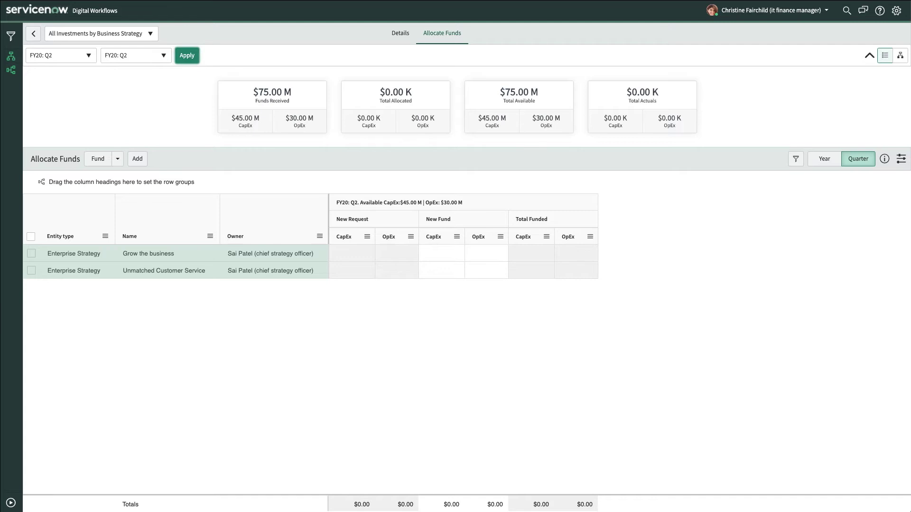
Step: Add the Employee Experience enterprise strategy (ENT0001008) to the investment
click(138, 164)
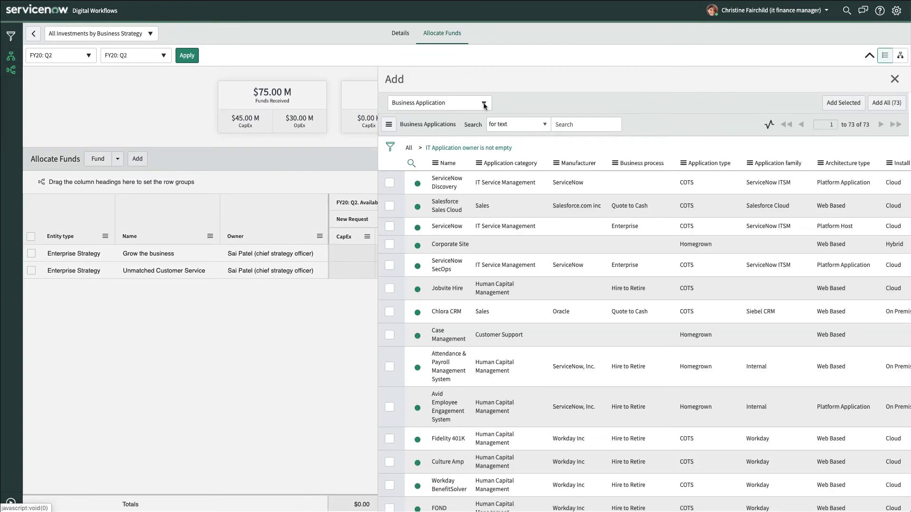
click(484, 103)
text(Strategy)
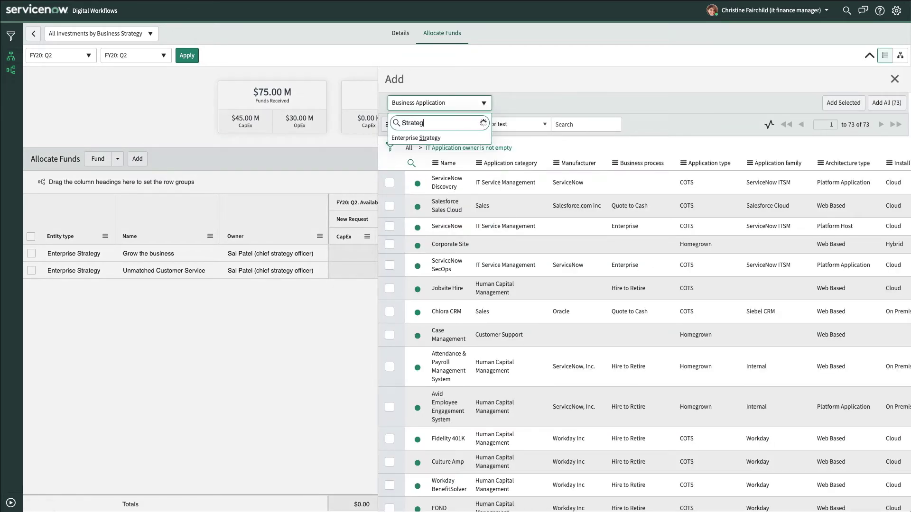
click(427, 141)
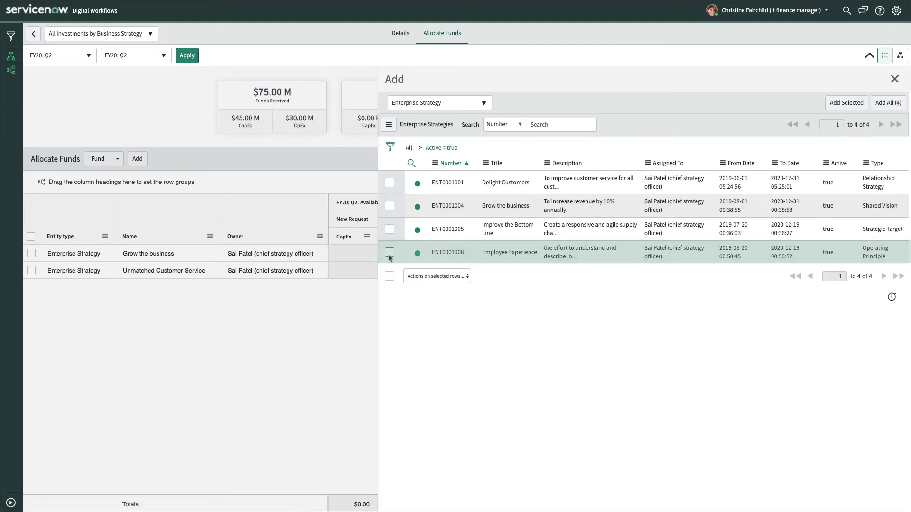
click(850, 110)
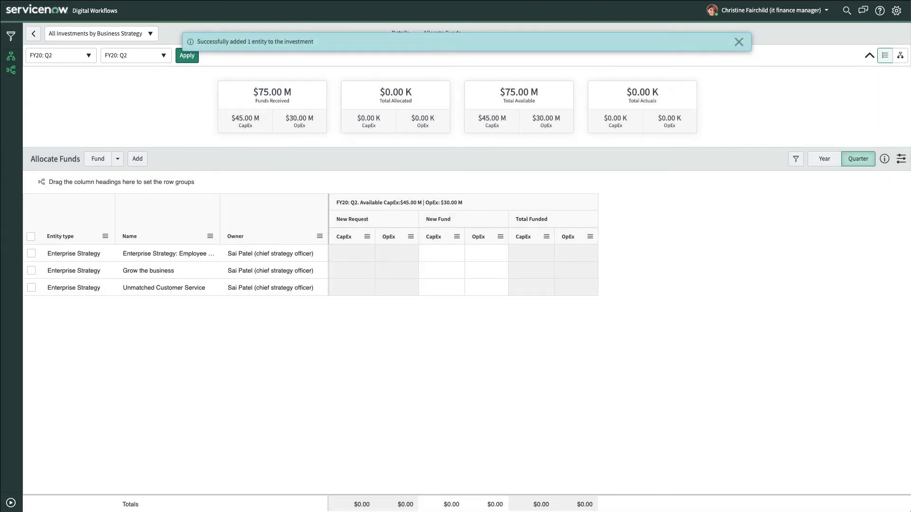
Step: Enter 15,000,000 new CapEx for Employee Experience, Grow the business and Unmatched Customer Service
click(739, 43)
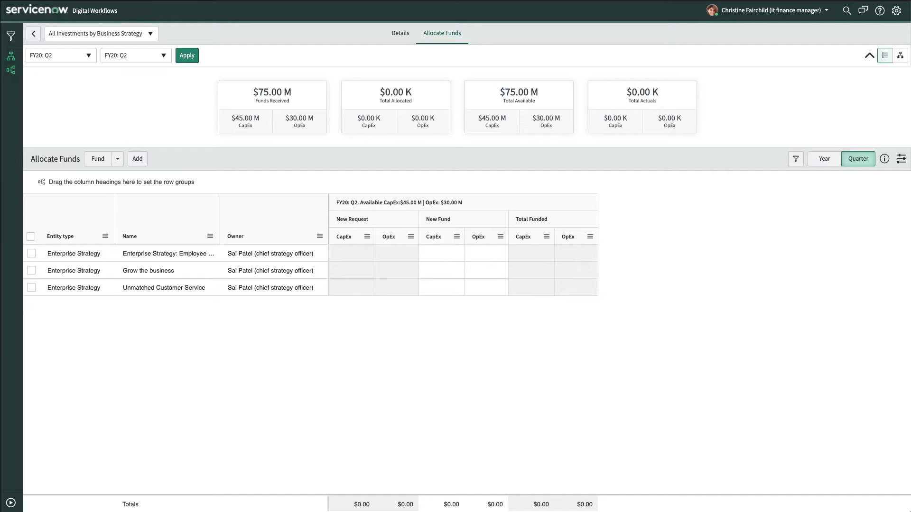
click(451, 255)
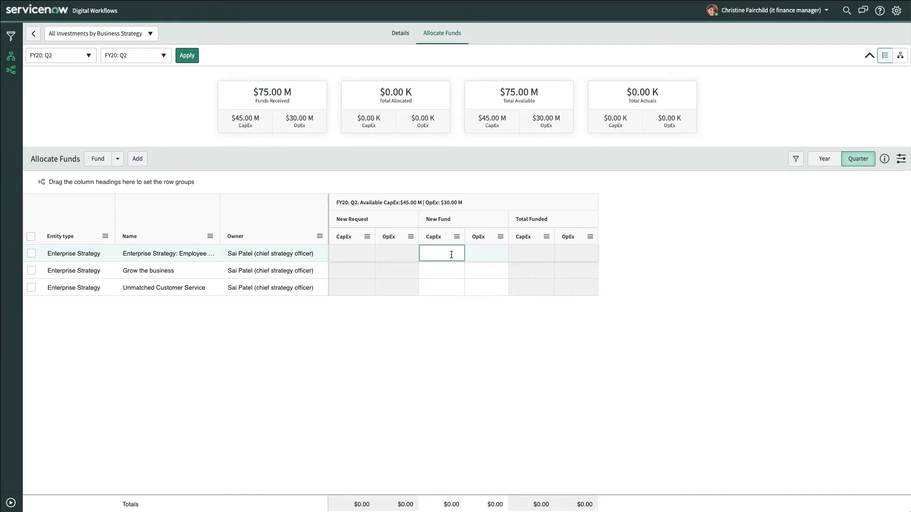
text(15000000)
key(Return)
text(15000000)
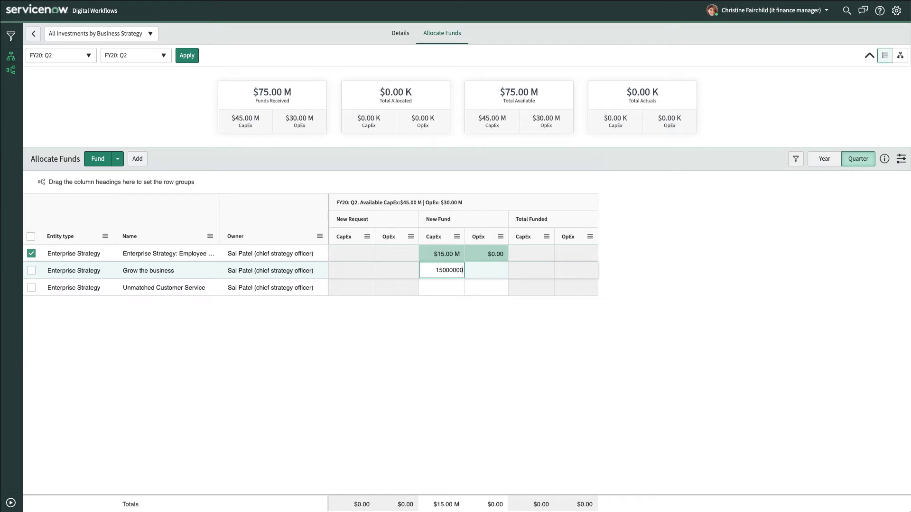
key(Return)
text(15000000)
key(Return)
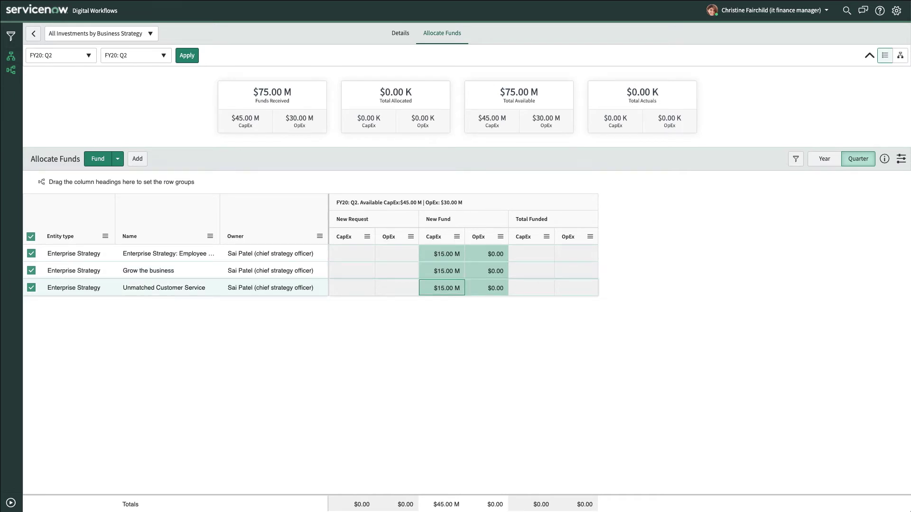
Step: Enter 10,000,000 OpEx for each strategy and confirm the 75,000,000 FY20: Q2 funding
text(10000000)
key(Return)
text(10000000)
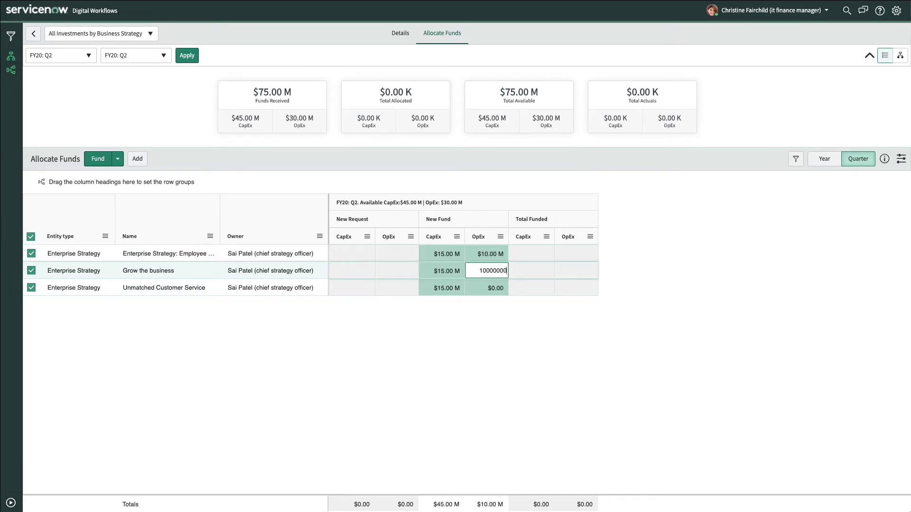
key(Return)
text(10000000)
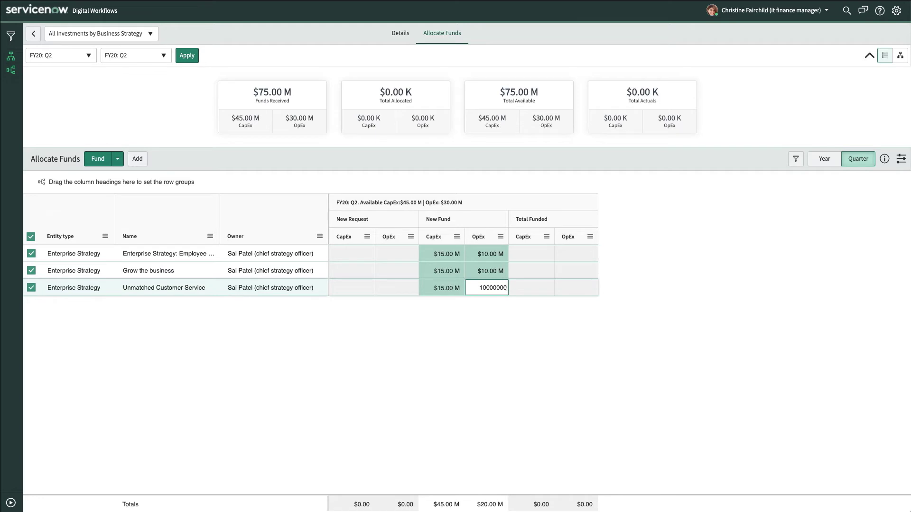
key(Return)
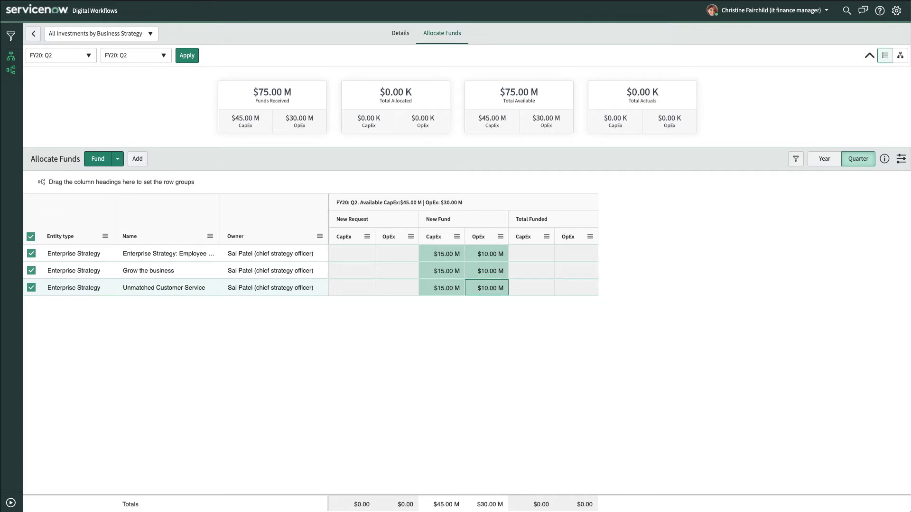
click(101, 164)
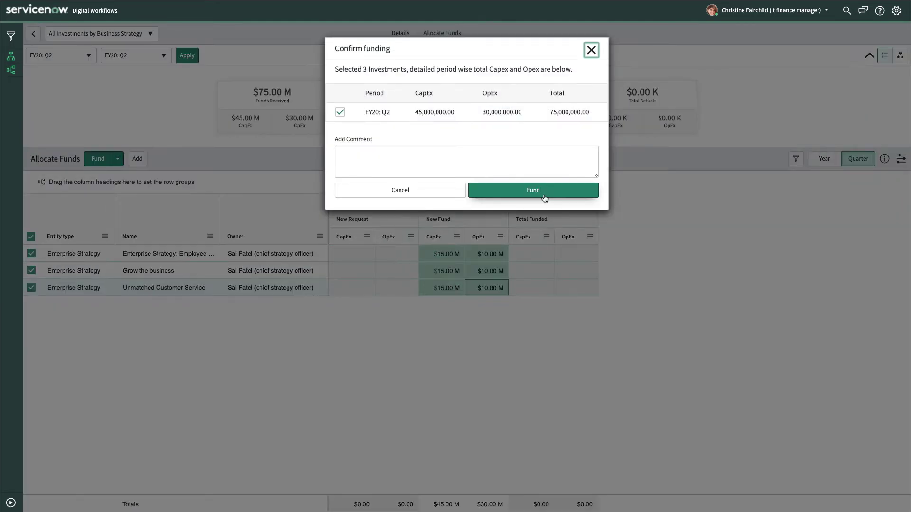
click(545, 198)
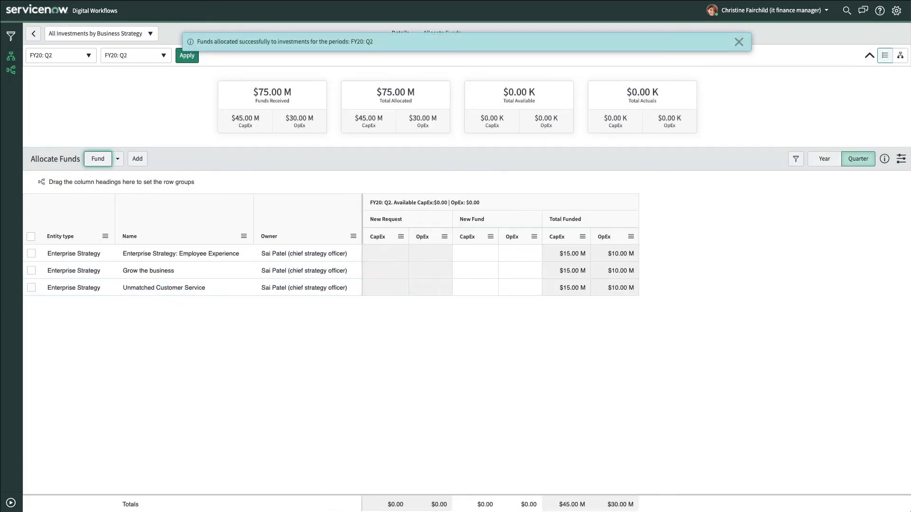
click(739, 42)
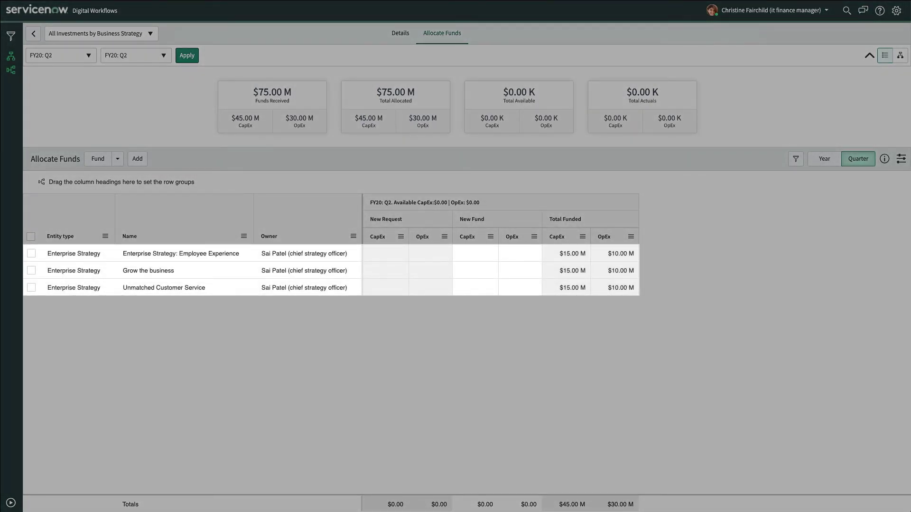
Step: Impersonate the IT portfolio manager to reach the PMO Dashboard
click(826, 11)
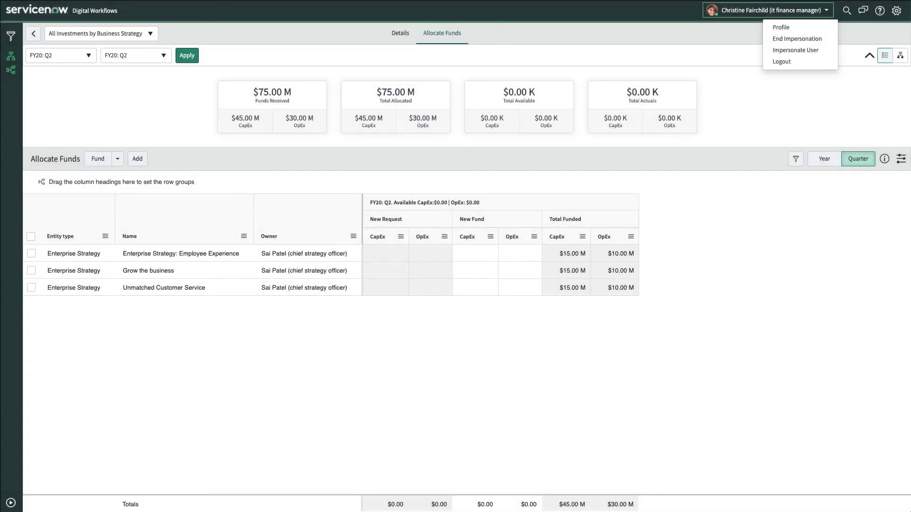
click(814, 53)
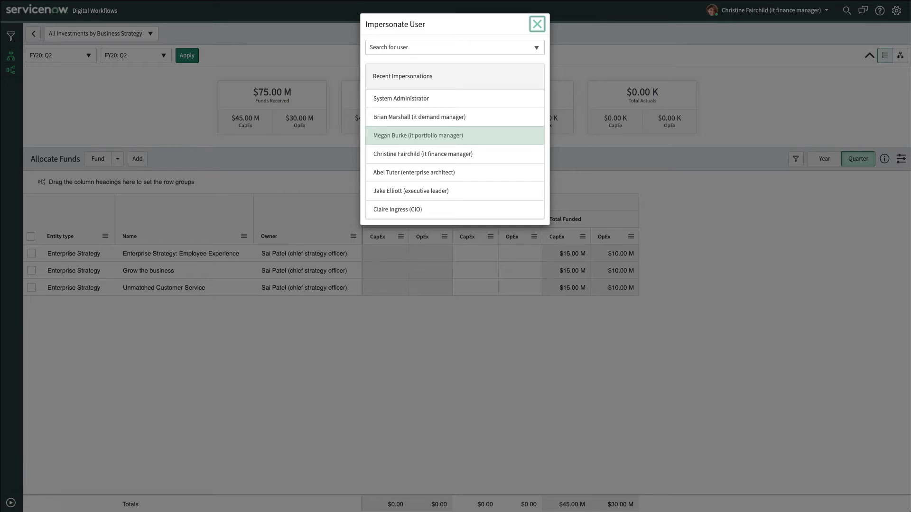
click(473, 138)
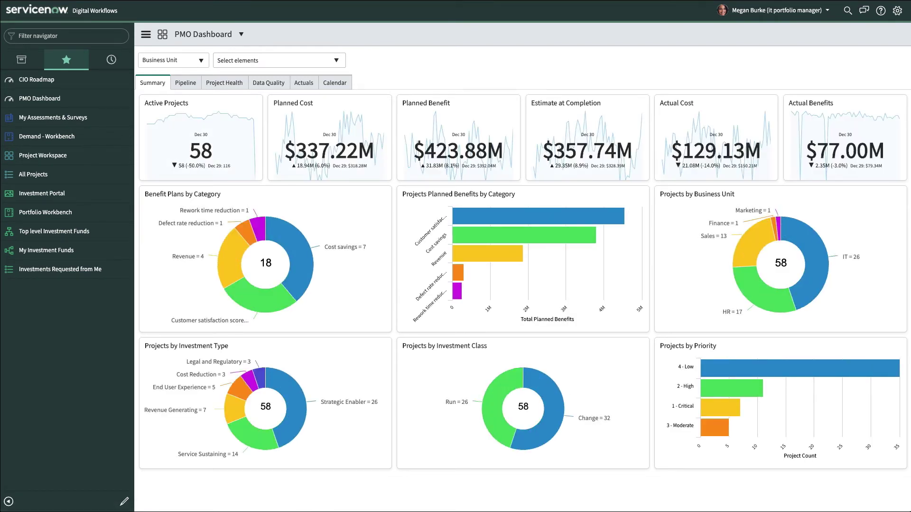
Step: Collapse the left navigator and review the dashboard's 32 Change and 26 Run projects
click(9, 501)
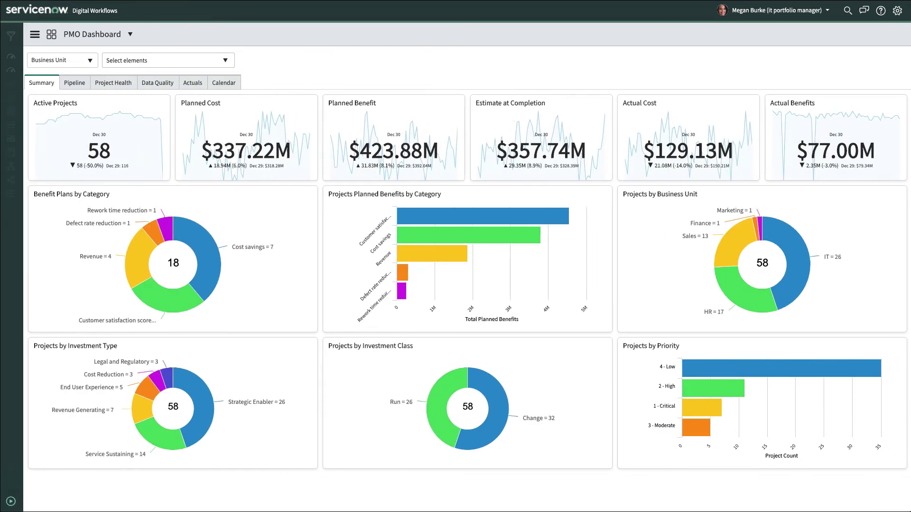
mouse_move(740, 305)
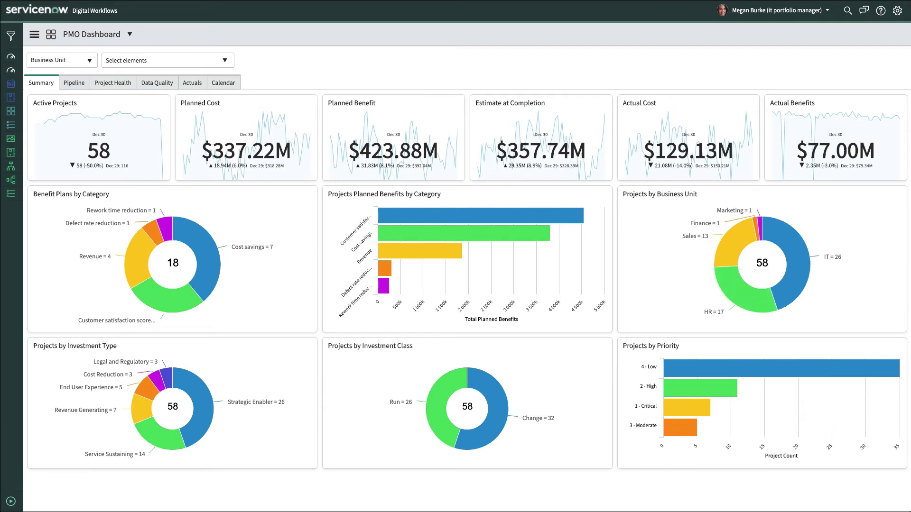
mouse_move(215, 282)
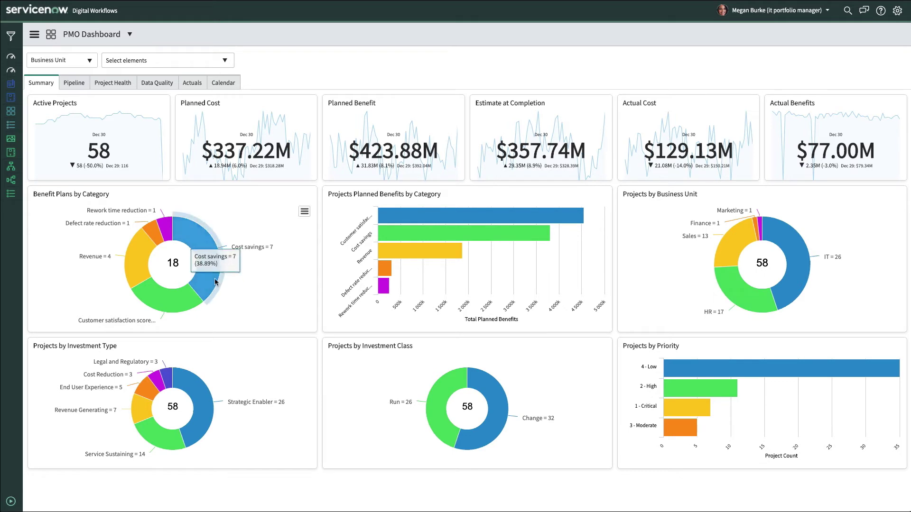
mouse_move(148, 392)
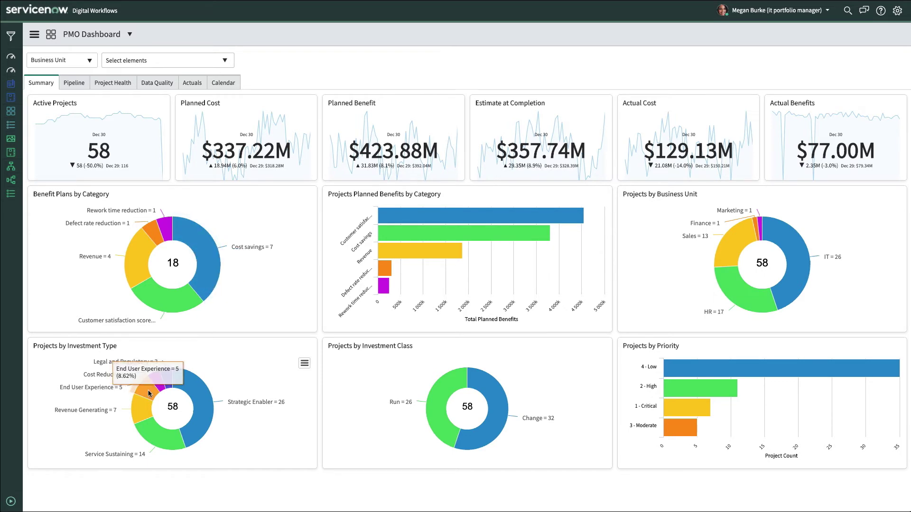
mouse_move(685, 389)
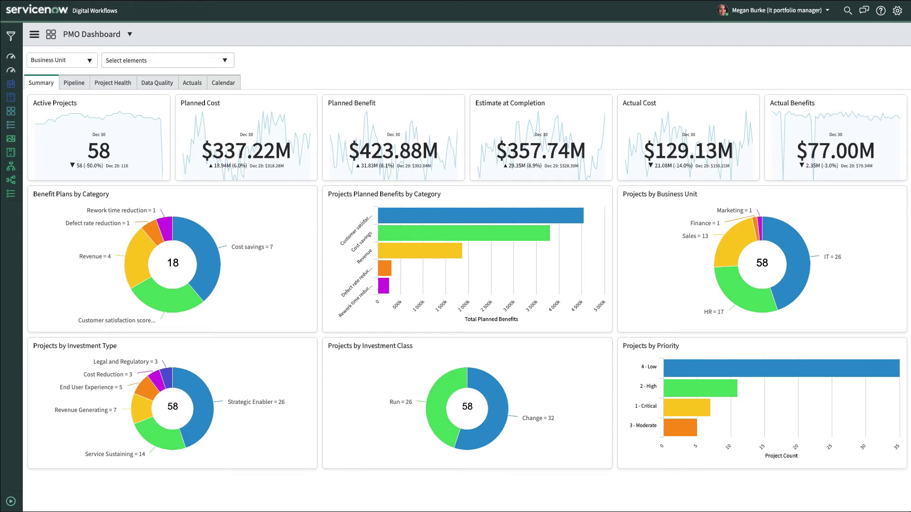
Step: Open the Demand Workbench and apply the Demands for My Portfolio filter
click(11, 98)
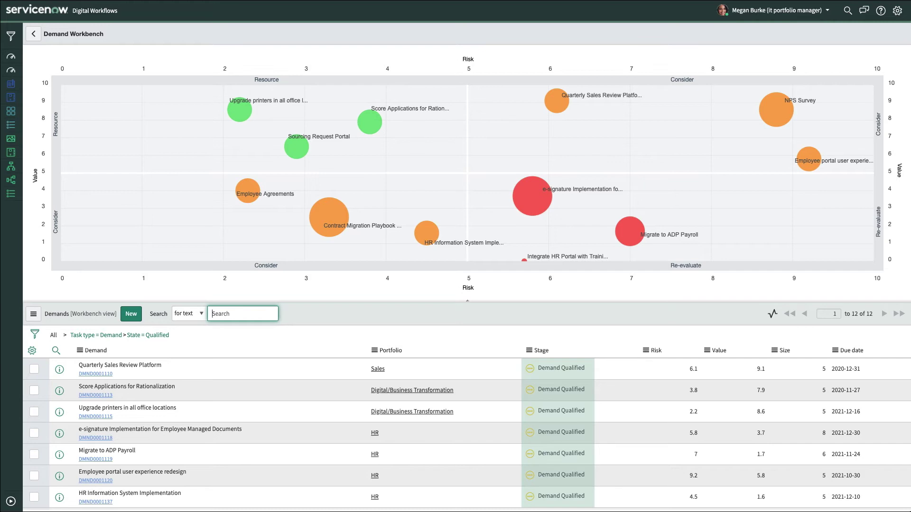
click(34, 314)
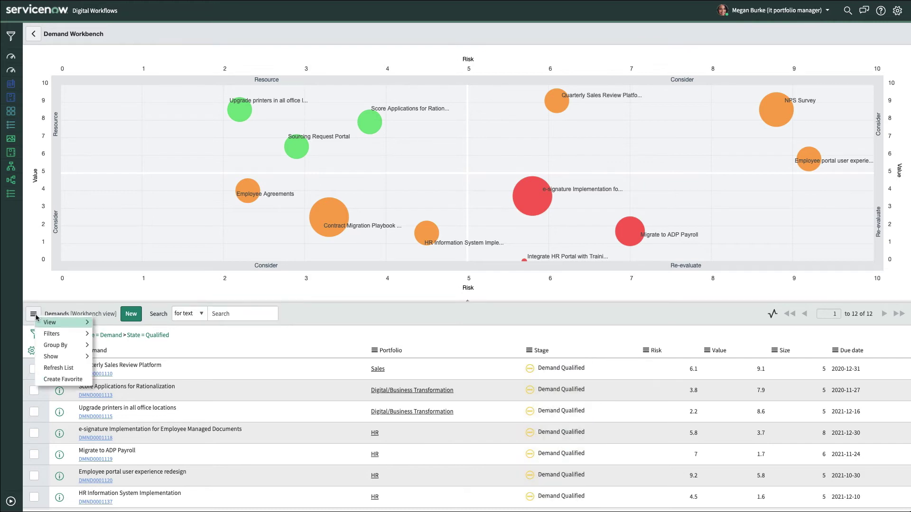
mouse_move(53, 335)
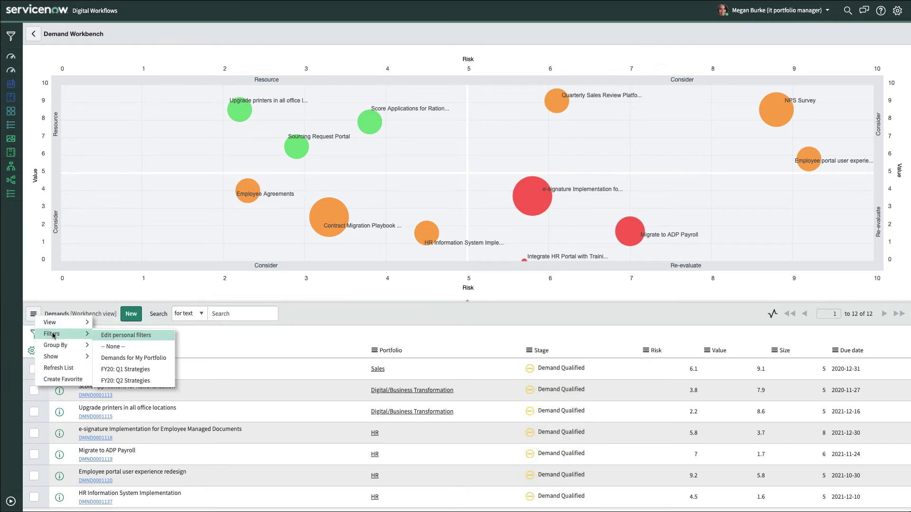
click(133, 359)
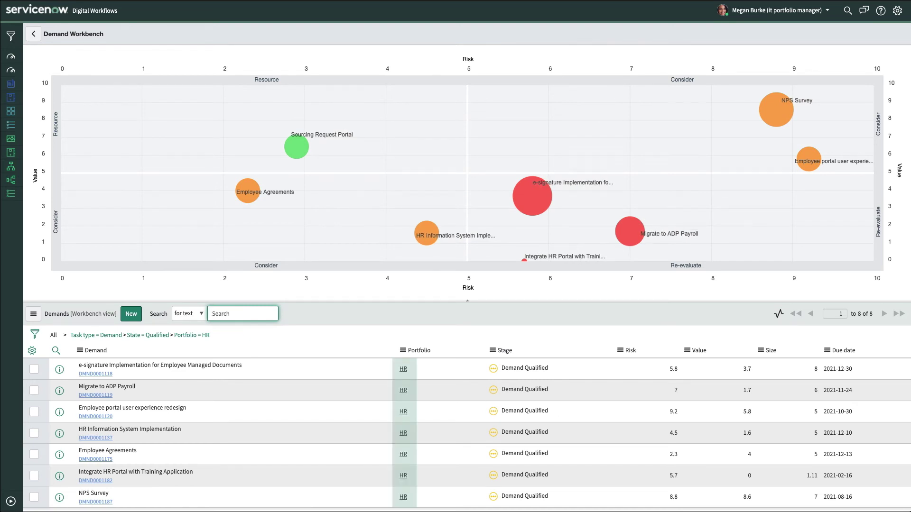
Step: Filter demands by FY20: Q1 Strategies, then switch the filter to FY20: Q2 Strategies
click(33, 314)
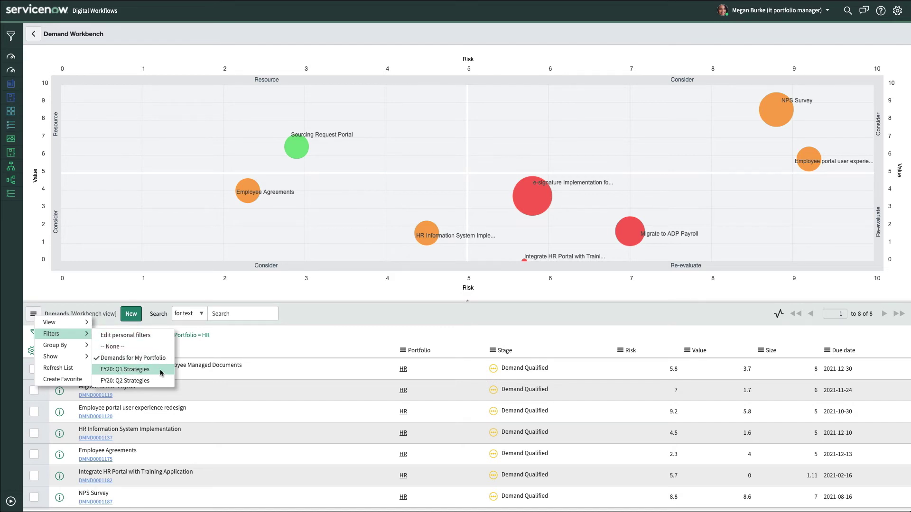
click(125, 370)
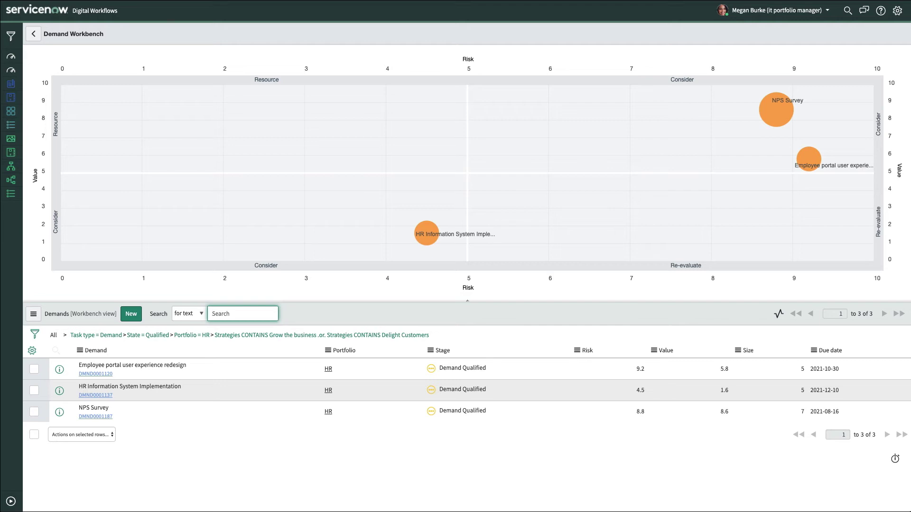
click(34, 314)
mouse_move(57, 335)
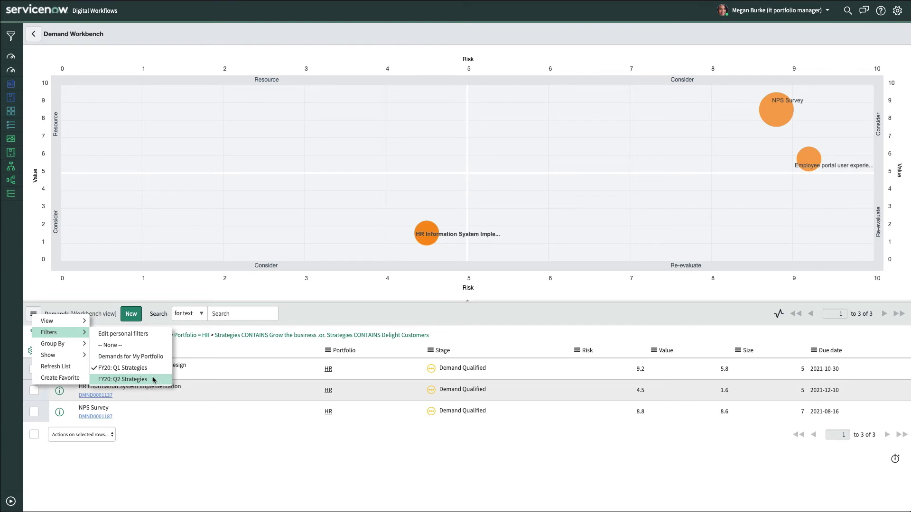
click(123, 380)
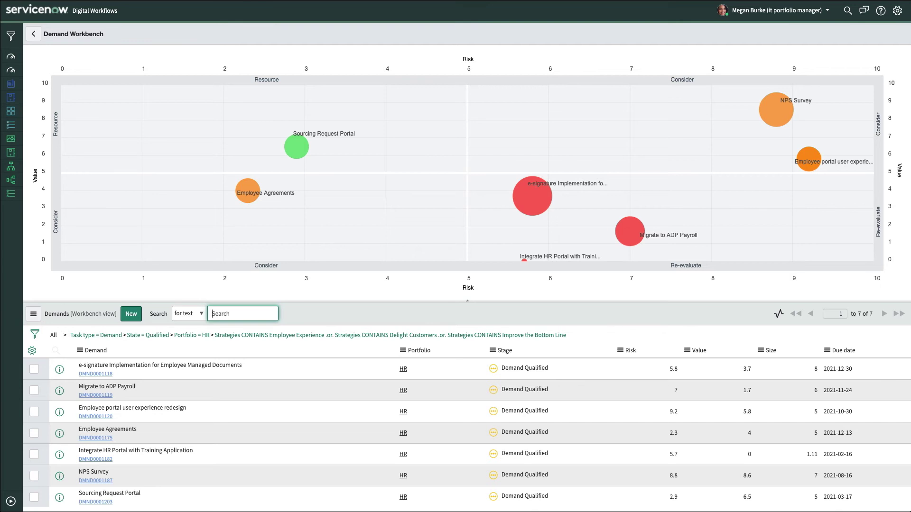
Step: Create a project from the Sourcing Request Portal demand bubble
mouse_move(301, 151)
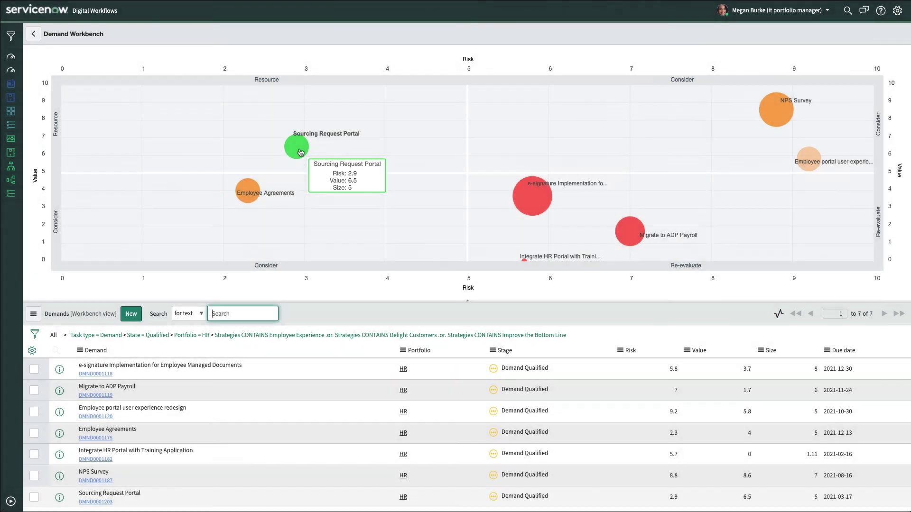
click(302, 151)
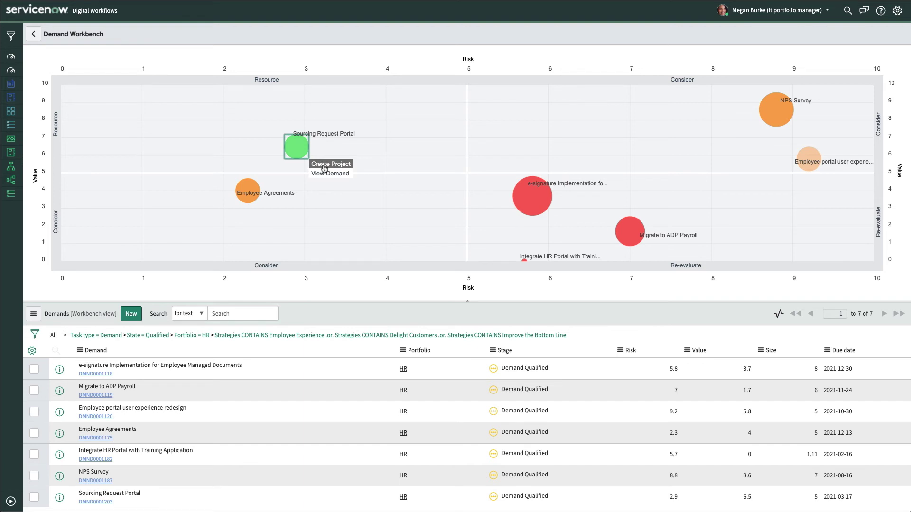
click(324, 165)
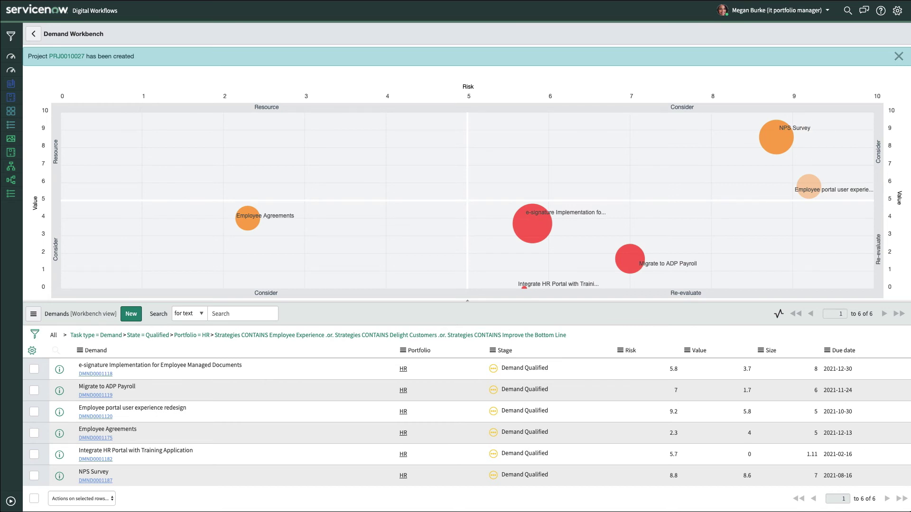
Step: Open the Active HR Portfolio investment and enable its Strategies column
click(10, 140)
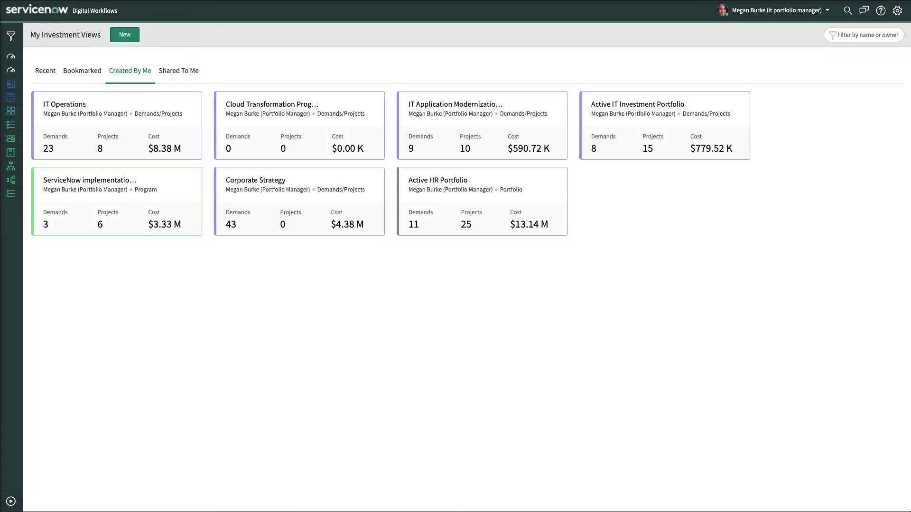
click(476, 199)
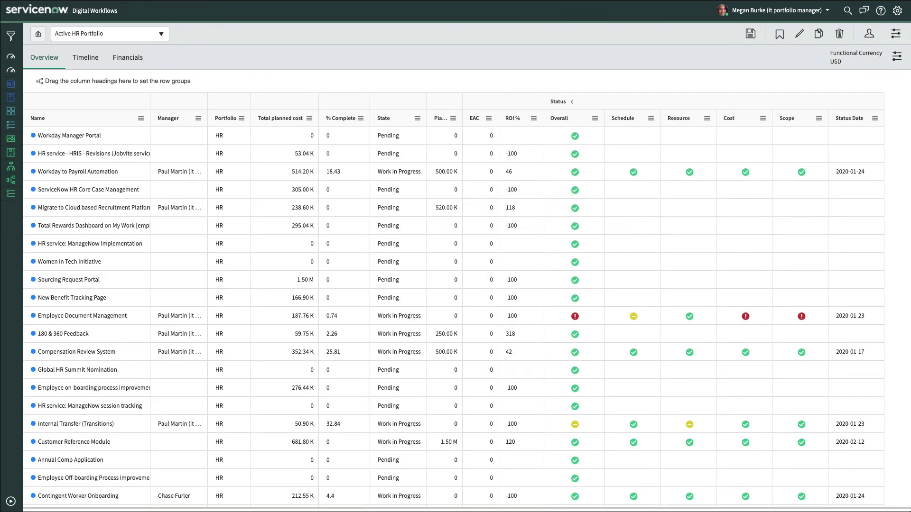
click(897, 56)
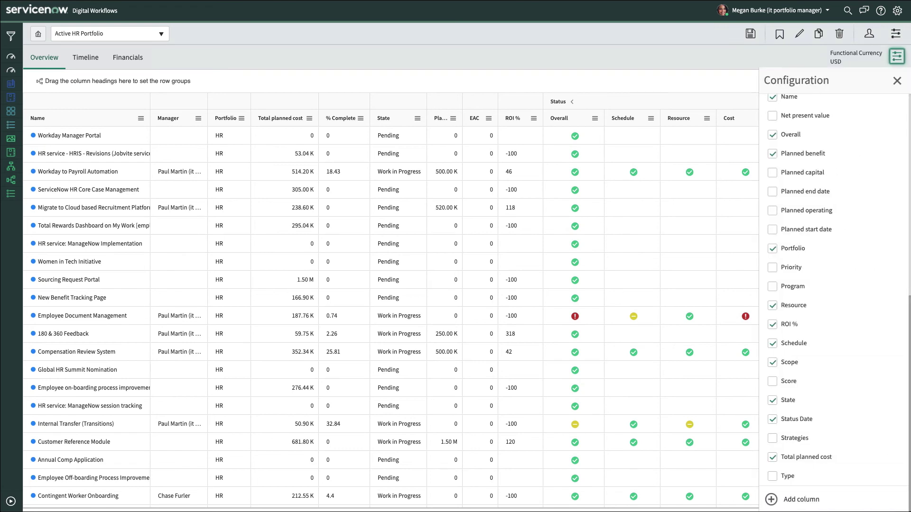
click(772, 438)
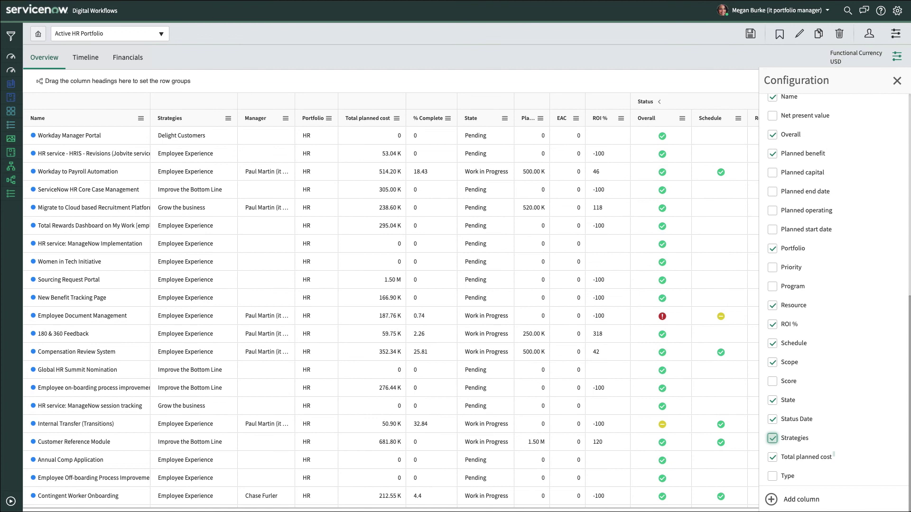
click(897, 81)
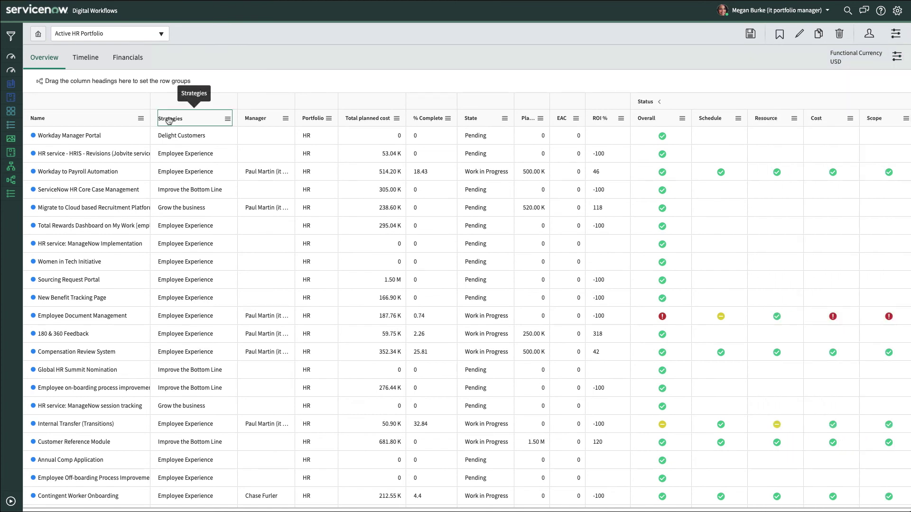
Step: Group HR projects by Strategies, expand Employee Experience (22), and check Sourcing Request Portal and Employee Document Management
drag(171, 118, 66, 79)
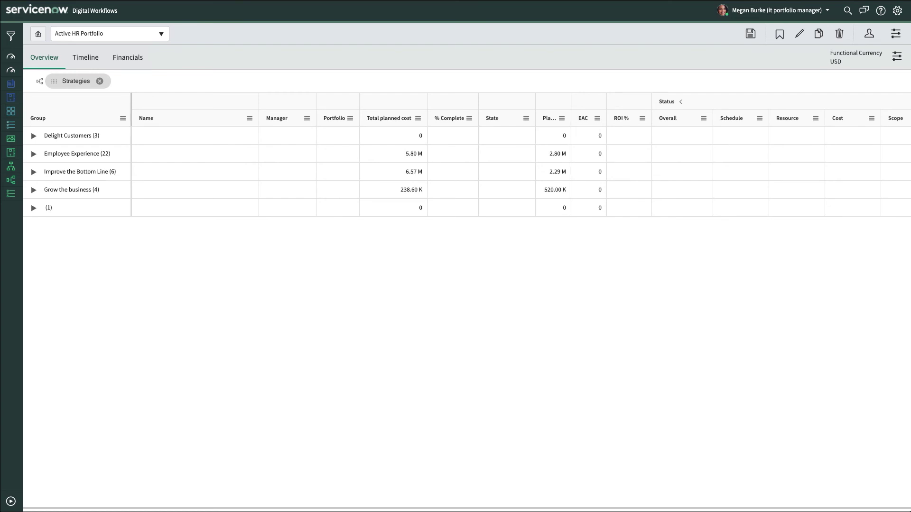
click(33, 153)
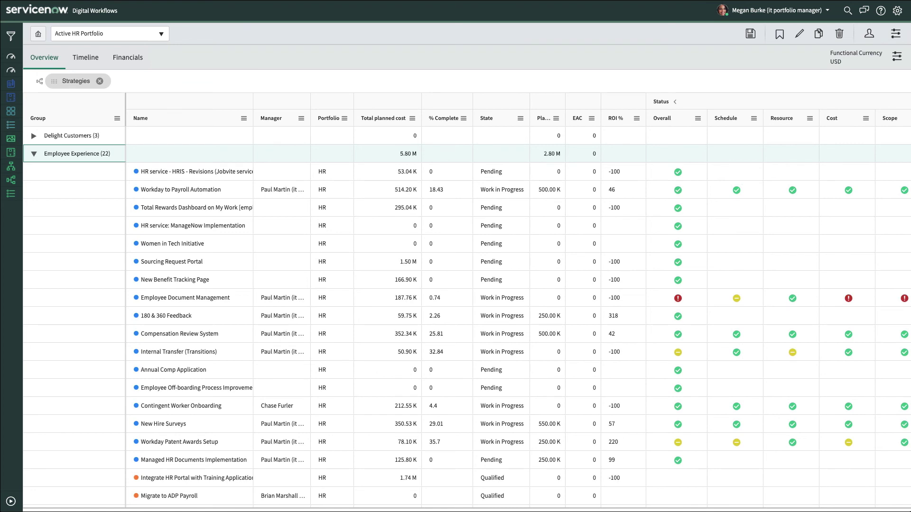
click(74, 262)
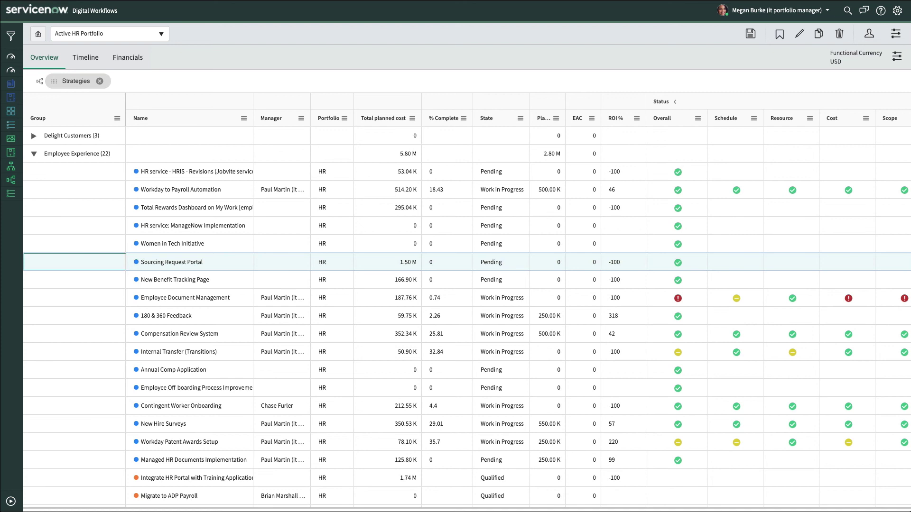
click(677, 298)
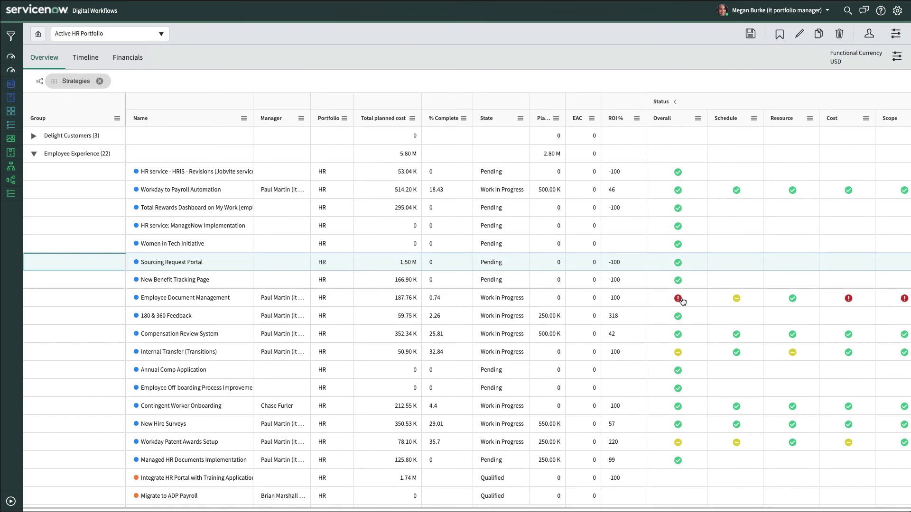